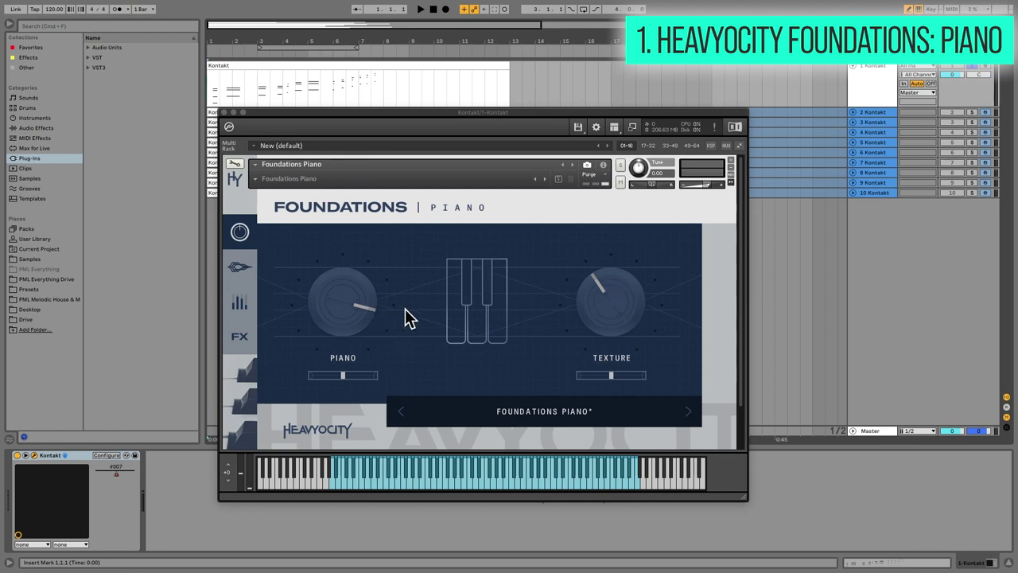
Start playback of track 1's MIDI clip to hear the Foundations Piano in Kontakt.
key(space)
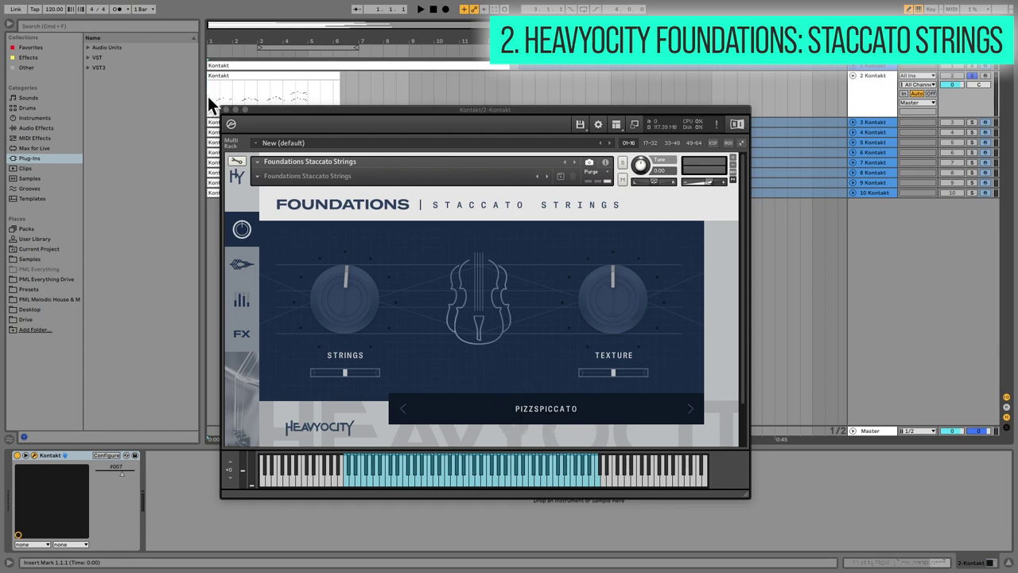
Start playback of track 2's clip to hear the Foundations Staccato Strings (Pizzspiccato).
key(space)
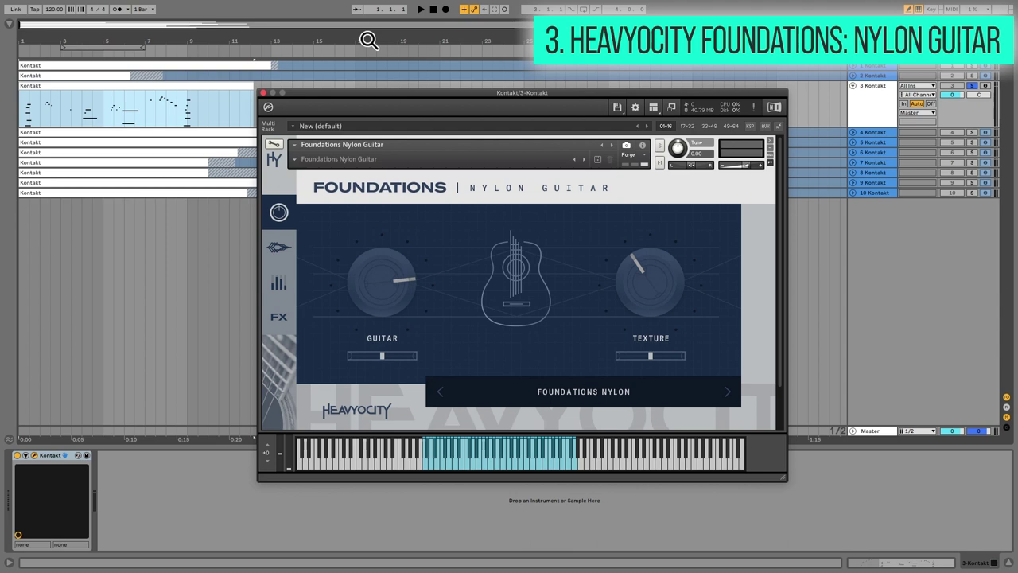
Start playback of track 3's clip to hear the Foundations Nylon Guitar preset.
key(space)
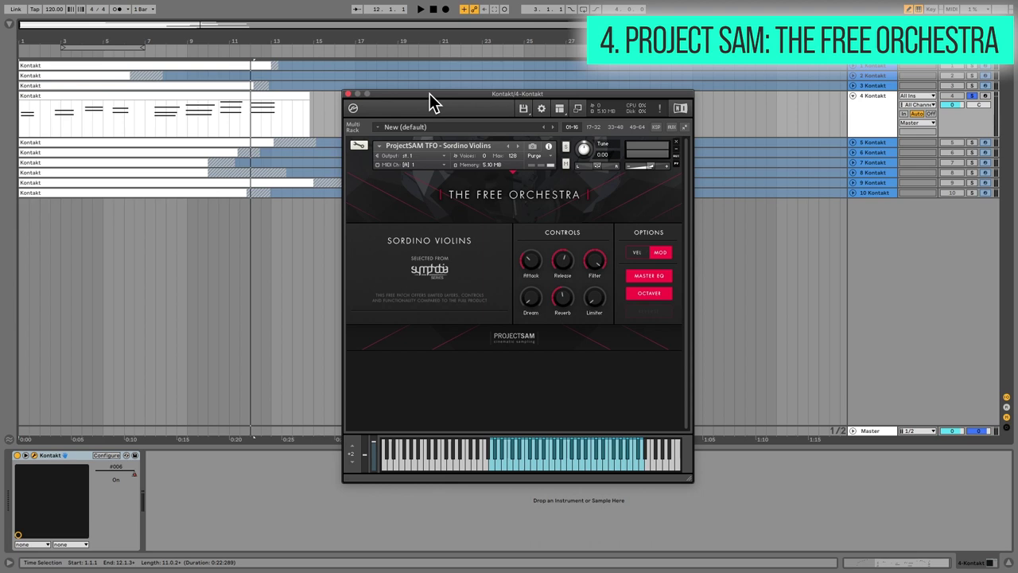
Start playback of track 4's clip to hear The Free Orchestra Sordino Violins.
key(space)
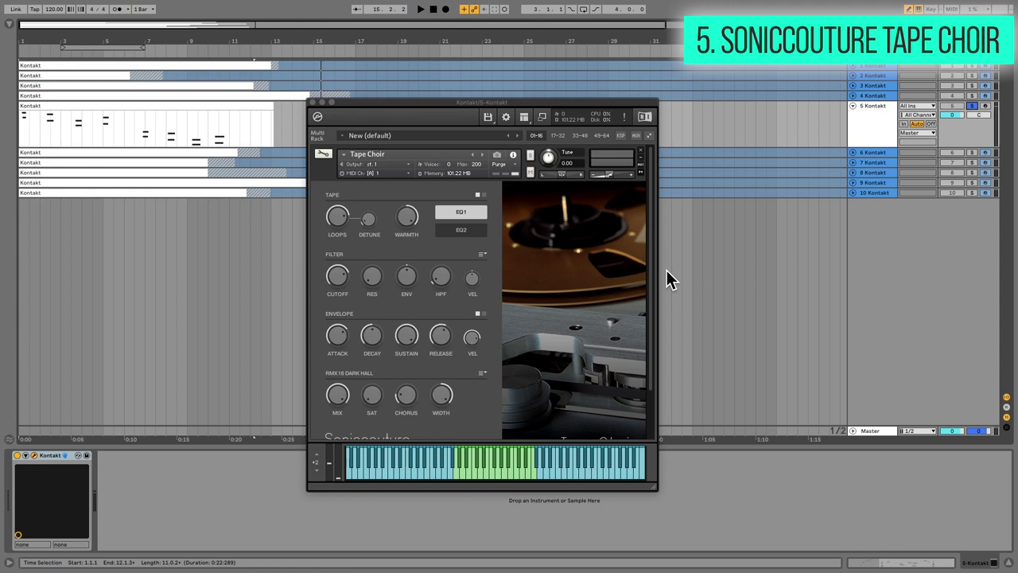
Start playback of track 5's clip to hear Soniccouture Tape Choir.
key(space)
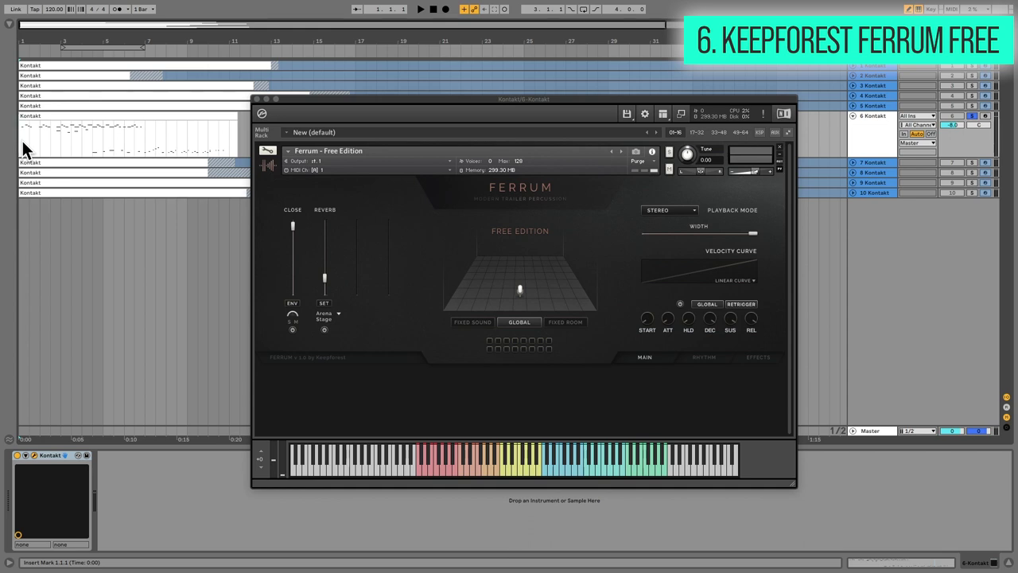
Start playback of track 6's clip to hear the Ferrum Free Edition percussion.
key(space)
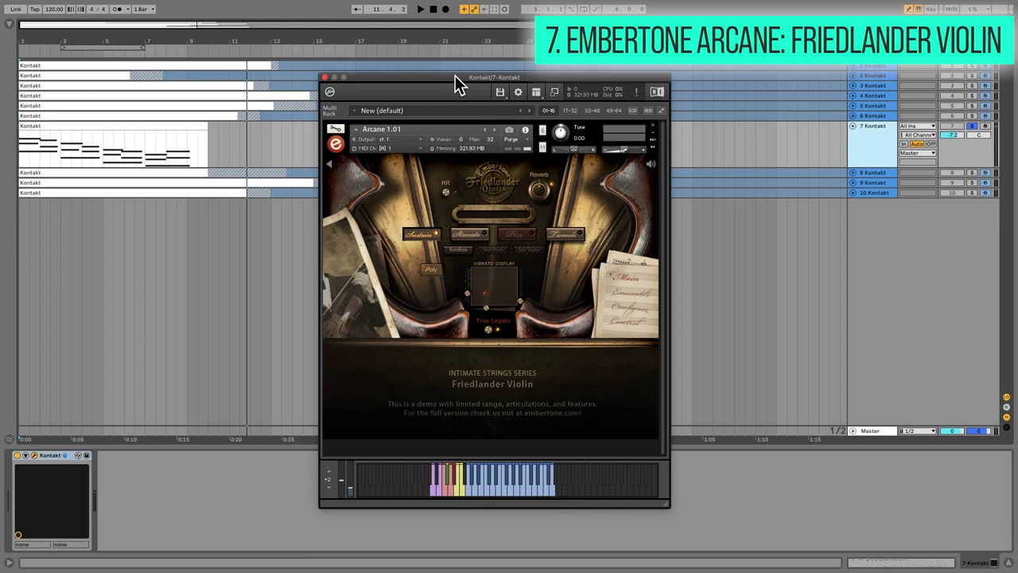
Start playback of track 7's clip to hear Embertone's Arcane Friedlander Violin.
key(space)
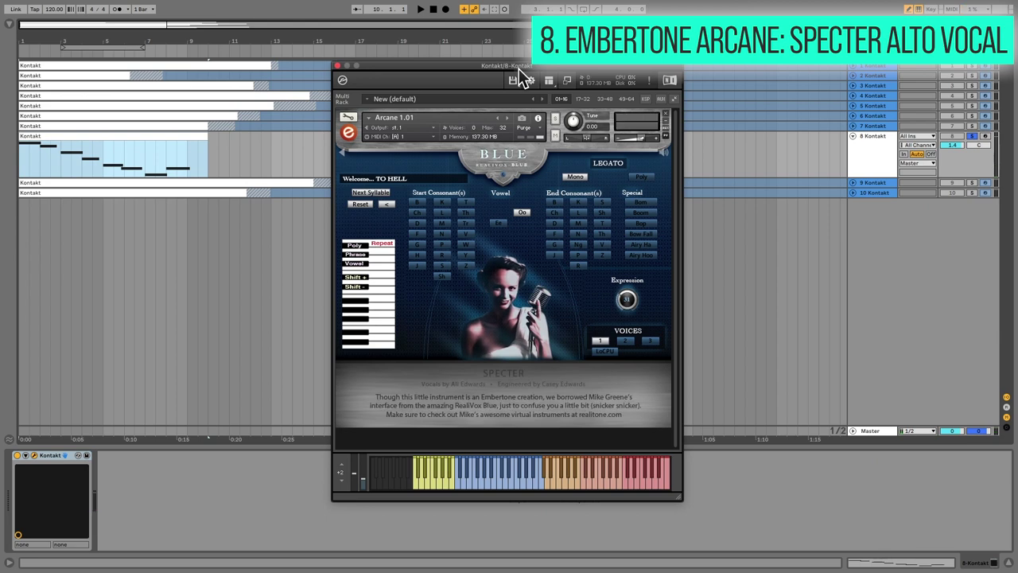
Start playback of track 8's clip to hear the Arcane Specter alto vocal.
key(space)
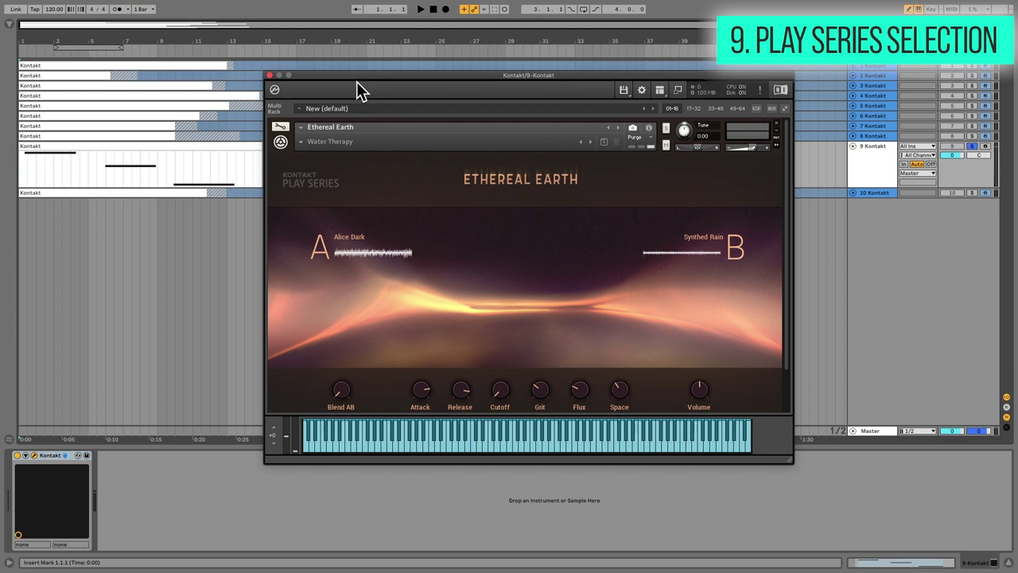
Start playback of track 9's clip to hear Ethereal Earth's Water Therapy preset.
key(space)
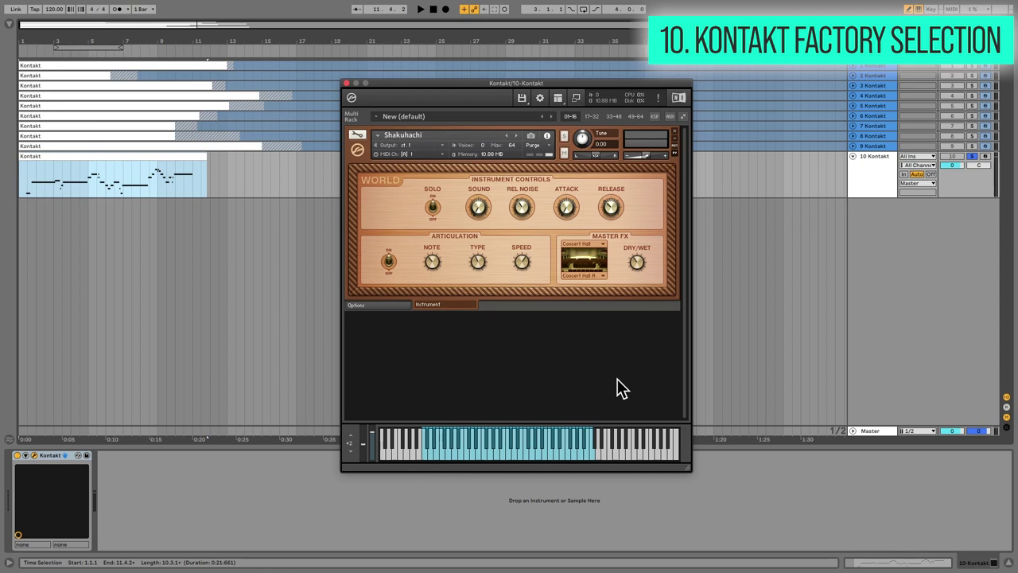
Start playback of track 10's clip to hear the factory Shakuhachi in Kontakt.
key(space)
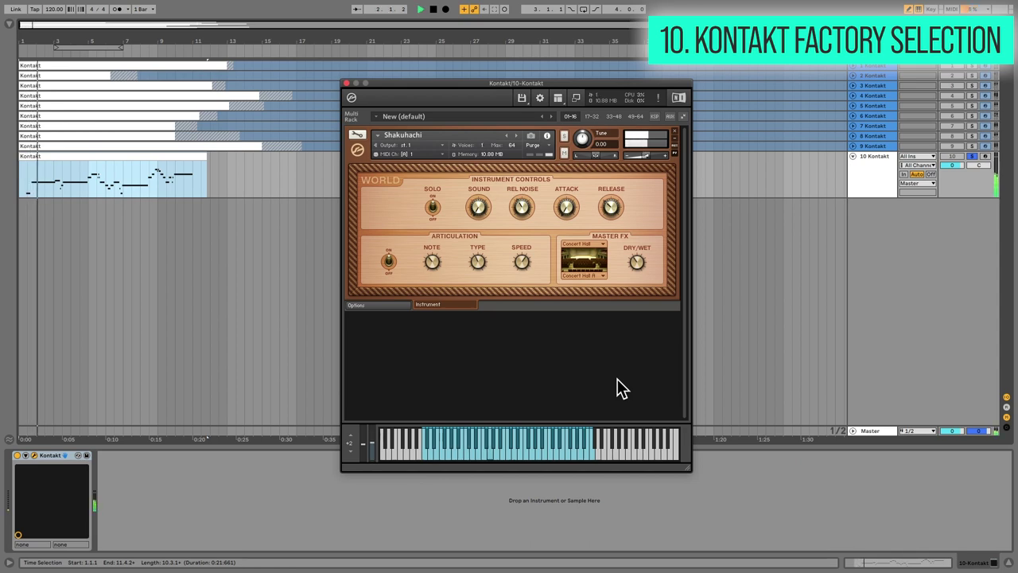